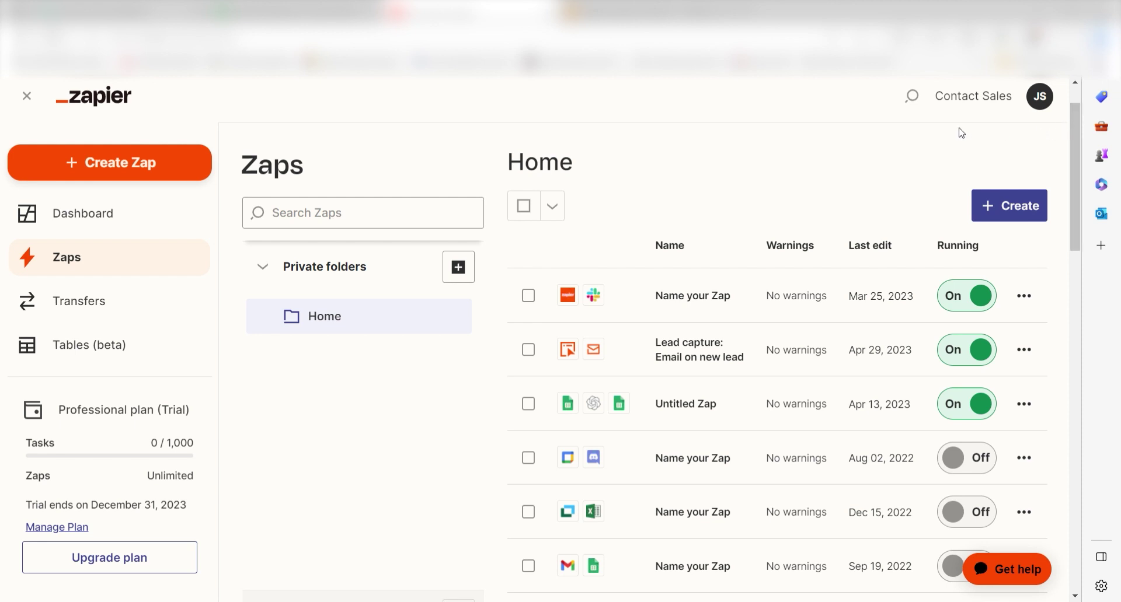
- Start a new Zap with Airtable's New or Updated Record event as its trigger
left_click(197, 173)
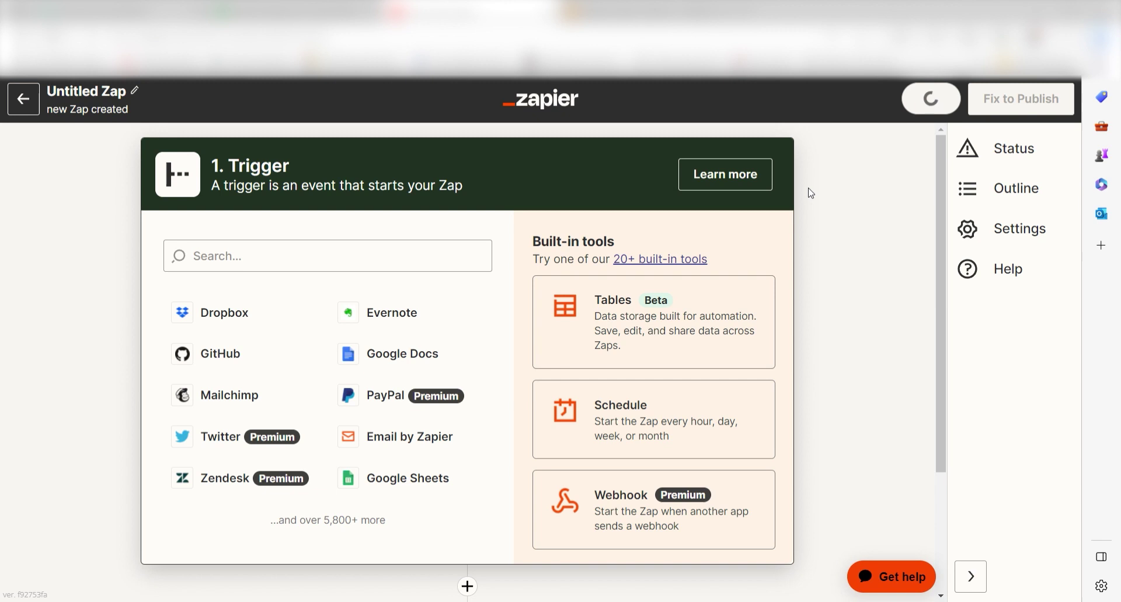
left_click(402, 265)
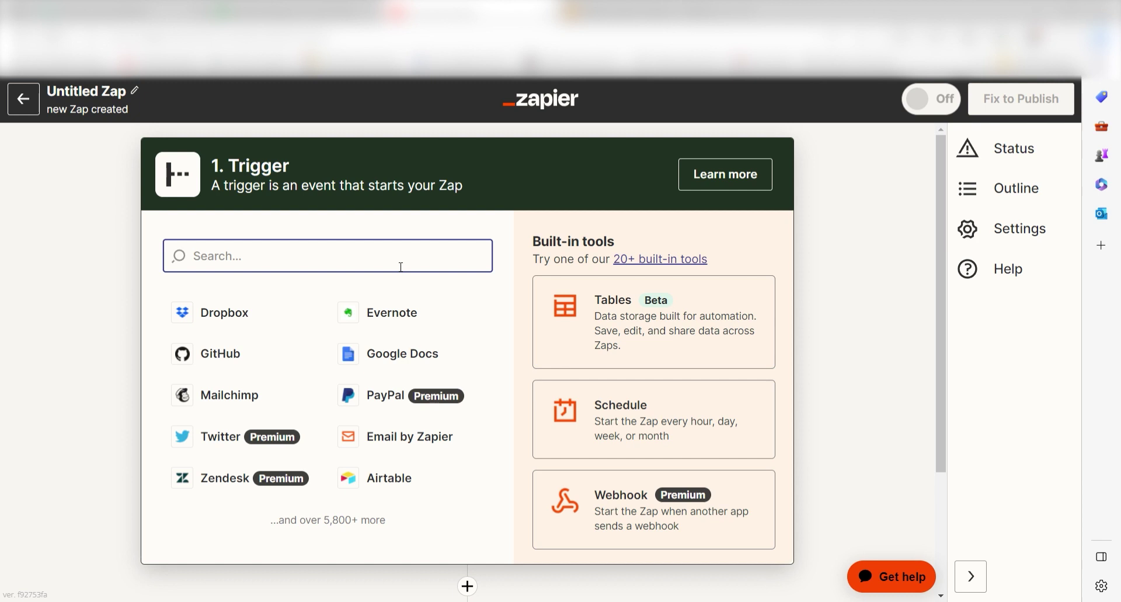
type("airtable")
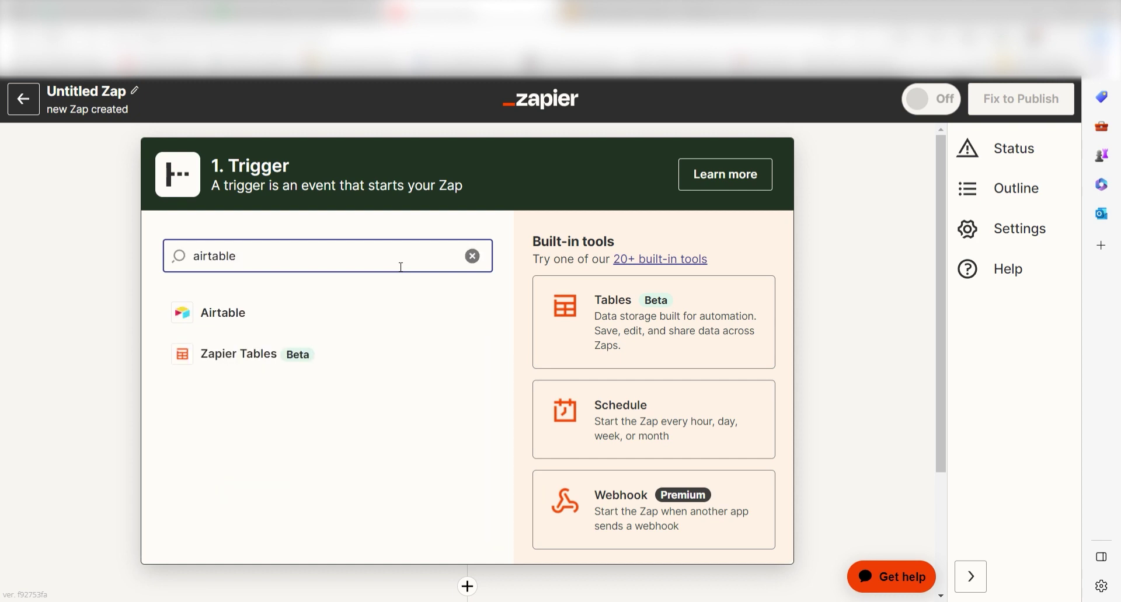
left_click(319, 314)
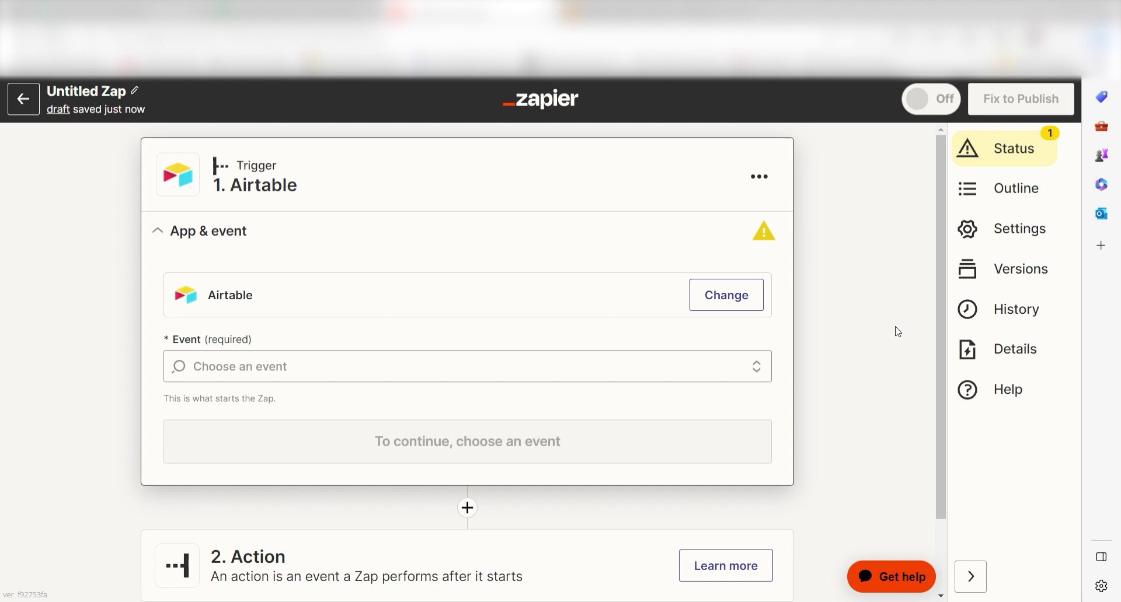
left_click(564, 323)
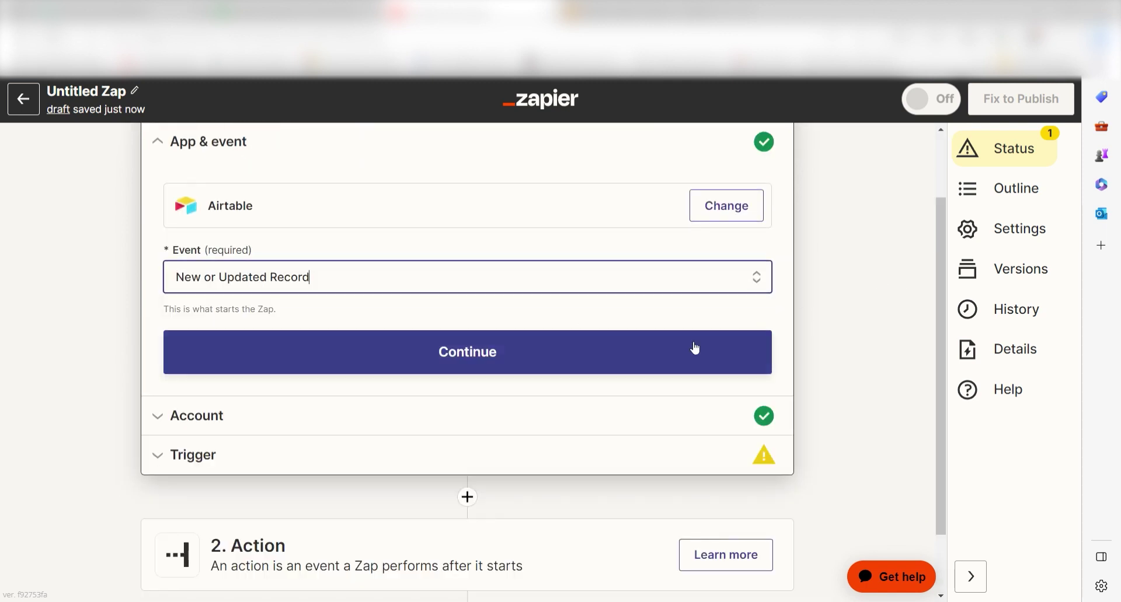
left_click(669, 352)
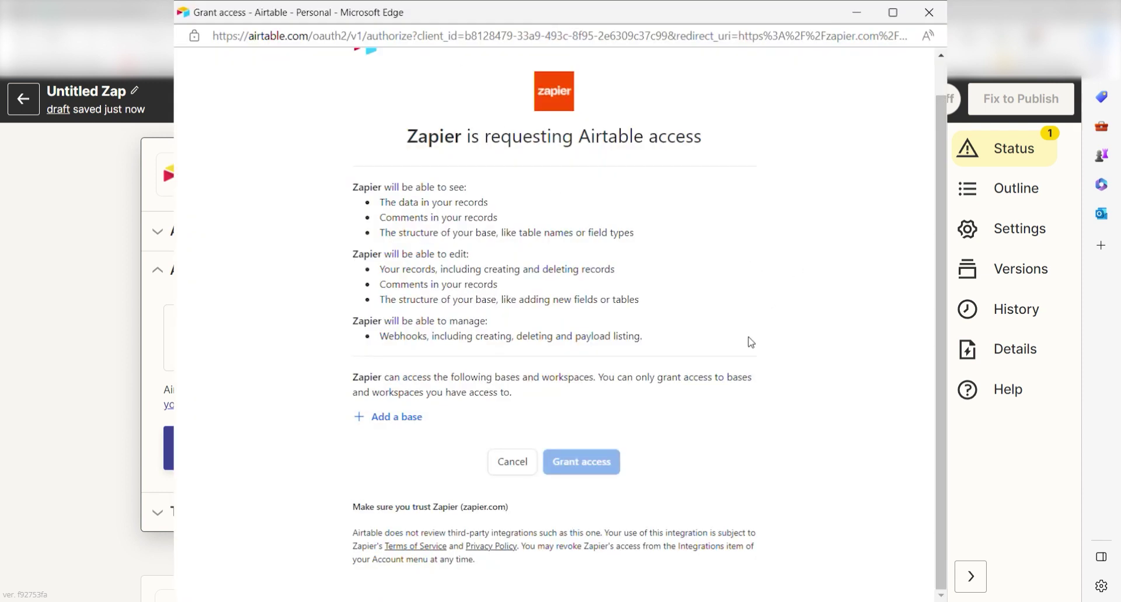
- Add the Zapier Project base and grant Zapier access to it
left_click(412, 421)
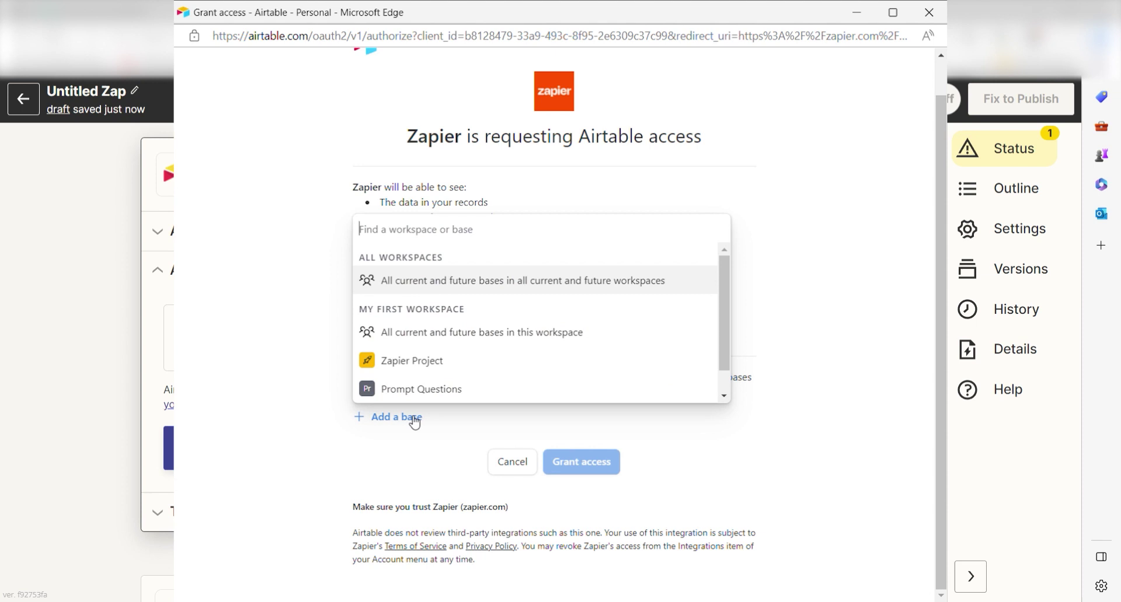
left_click(495, 358)
left_click(607, 510)
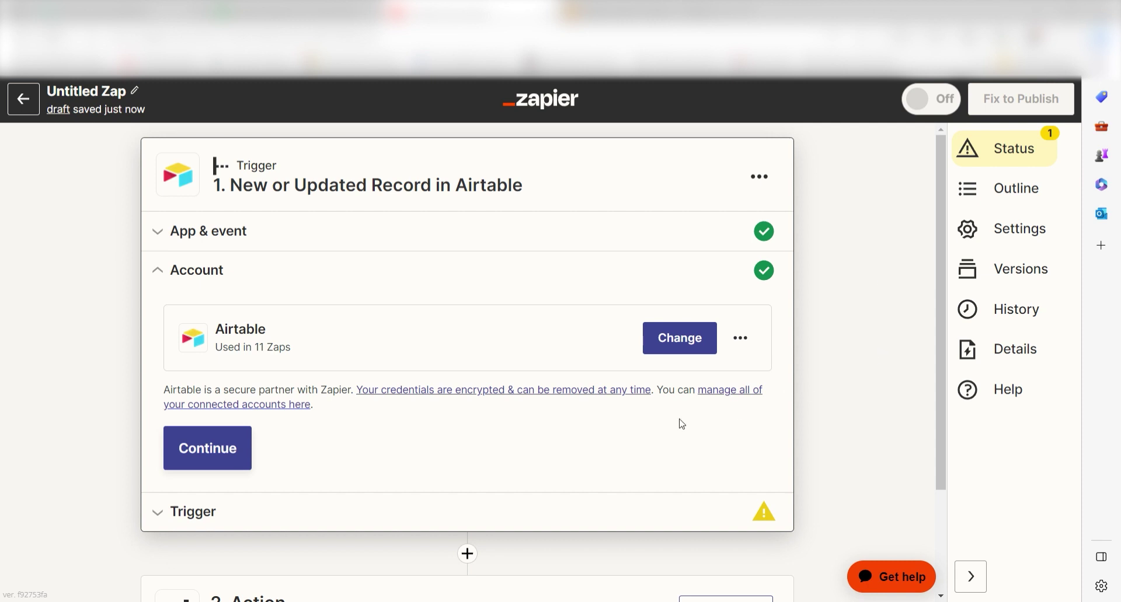
- Configure the trigger for the Zapier Project base's Projects table, timestamped by Last Modified
left_click(226, 451)
left_click_drag(940, 201, 924, 301)
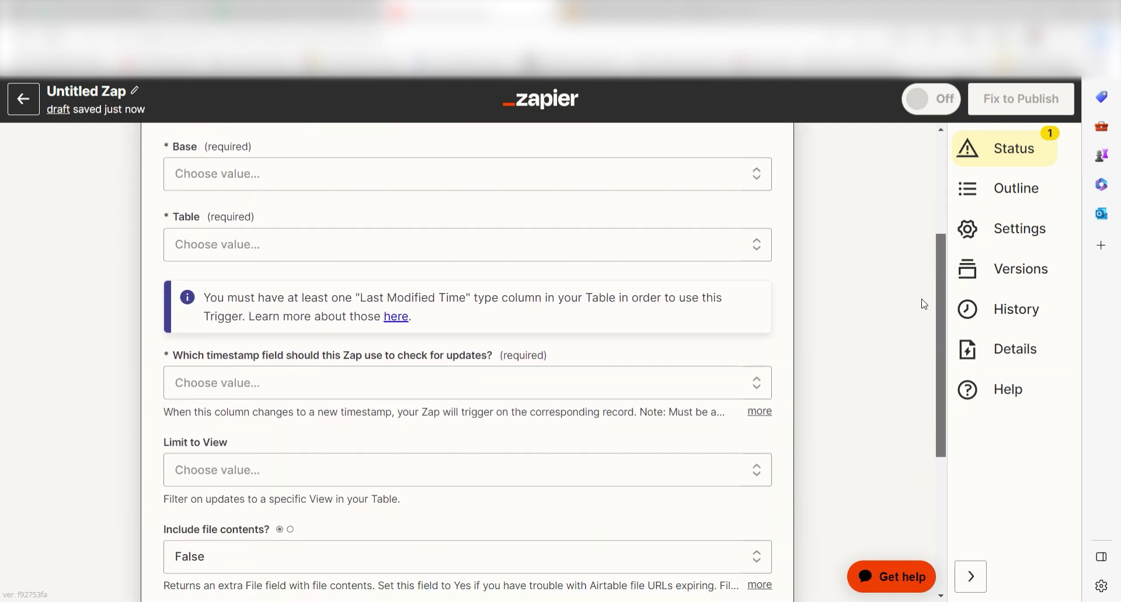
left_click(467, 174)
left_click(355, 334)
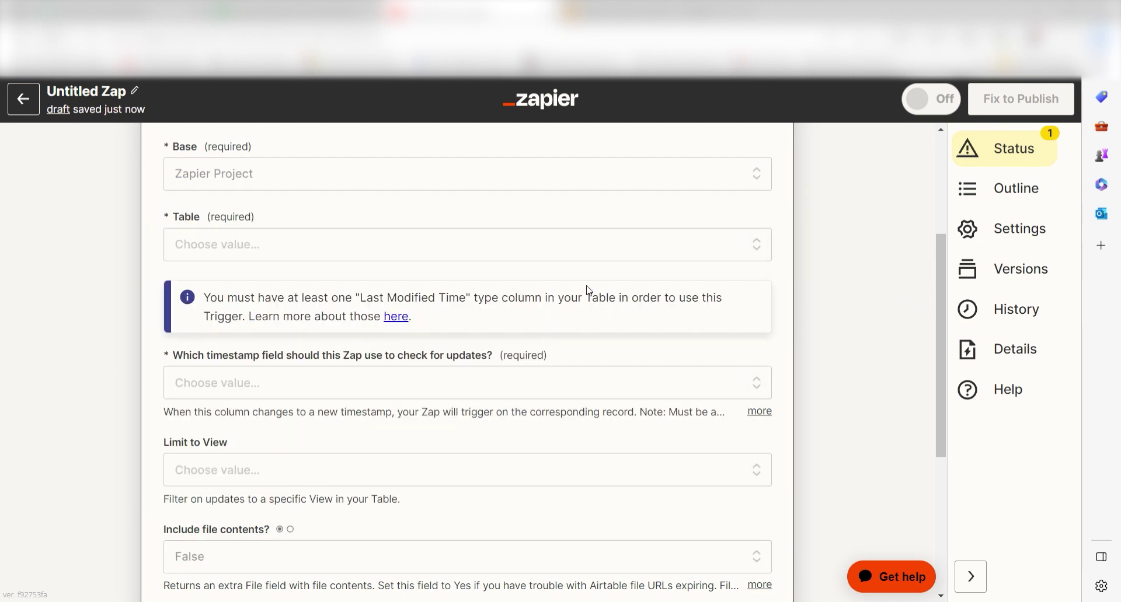
scroll(642, 292, "down", 2)
left_click(598, 286)
left_click(216, 451)
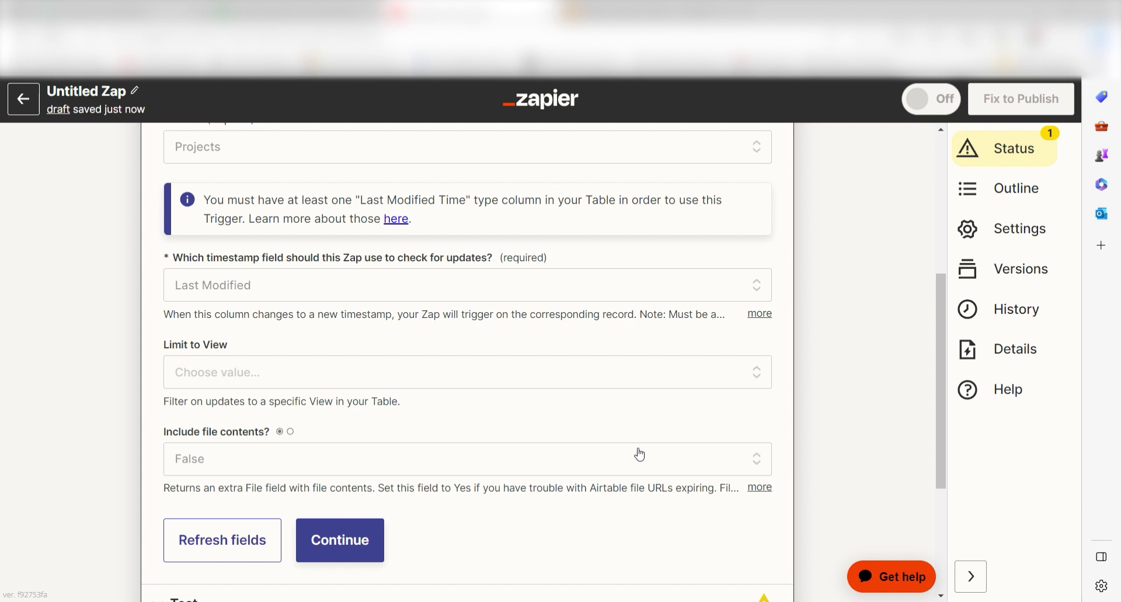
left_click(363, 542)
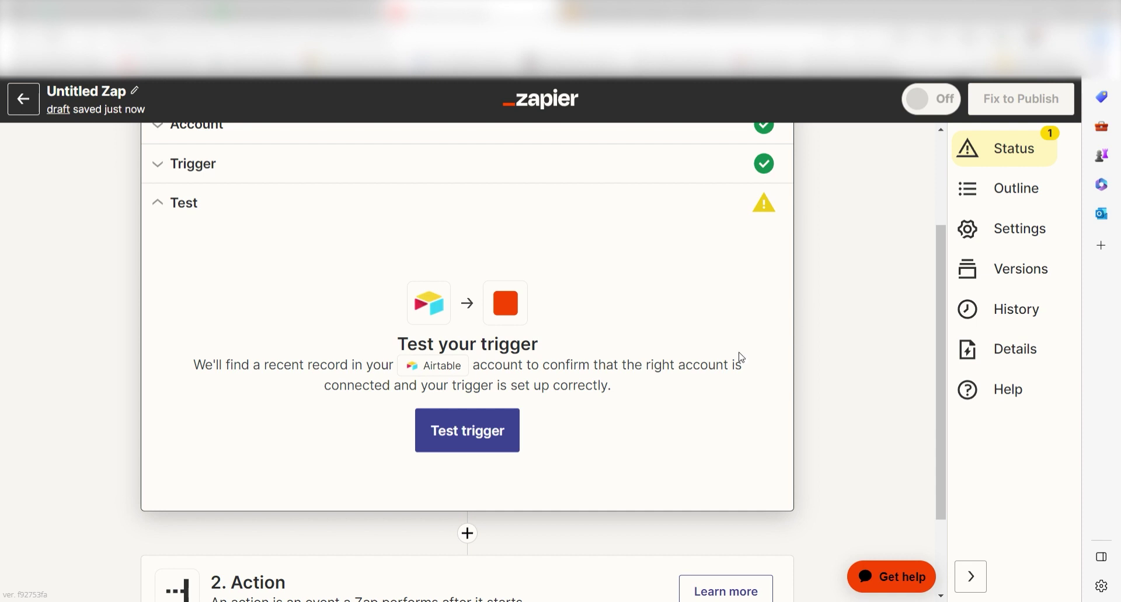
- Test the trigger, confirm it fetches sample Record C, and continue to the action
left_click(498, 432)
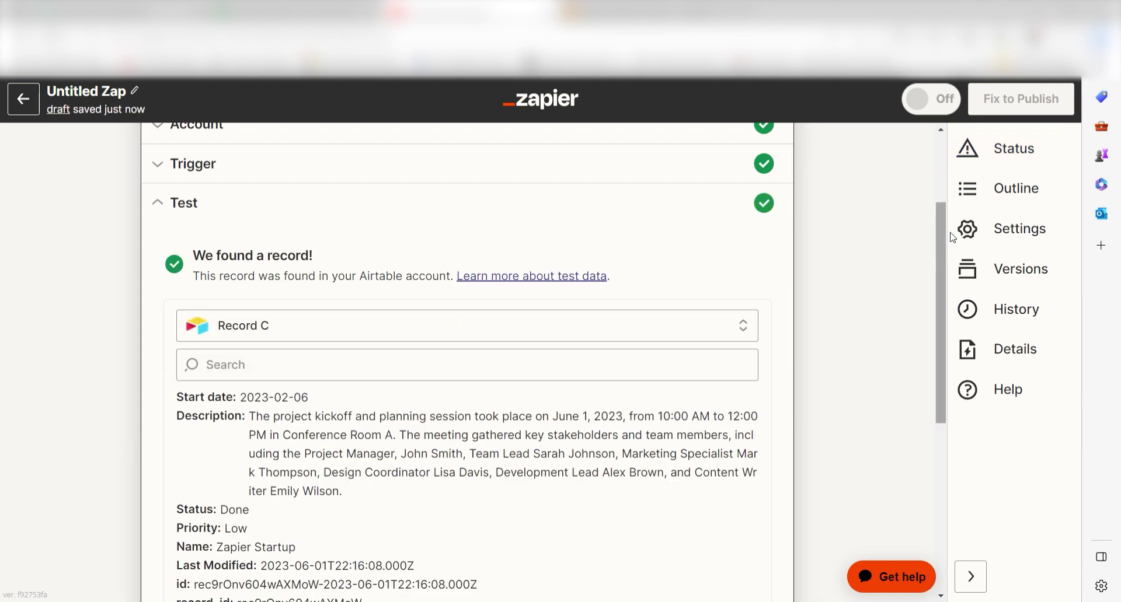
scroll(941, 244, "down", 1)
left_click_drag(940, 241, 937, 309)
left_click(681, 469)
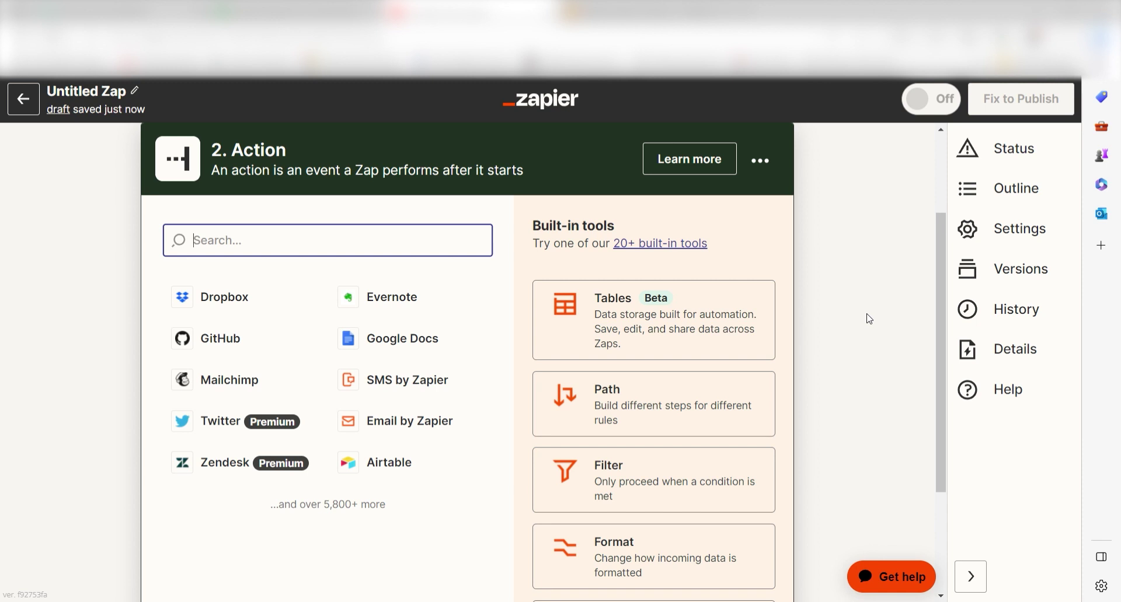
- Choose OpenAI (GPT-3, DALL-E, Whisper) with the Send Prompt event as the action
type("openai")
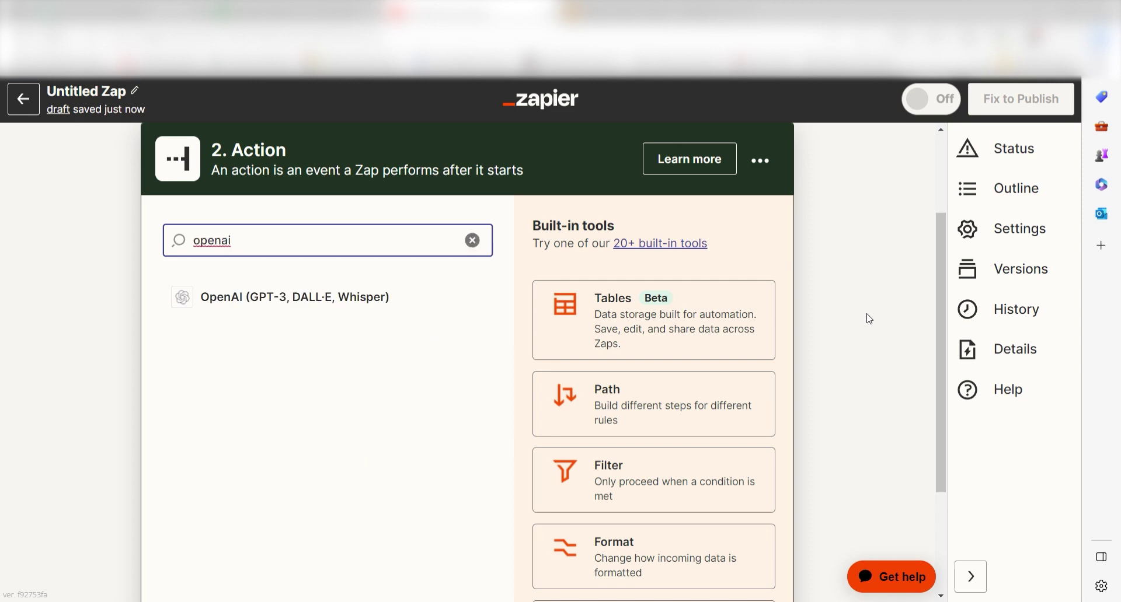
left_click(380, 295)
left_click(467, 397)
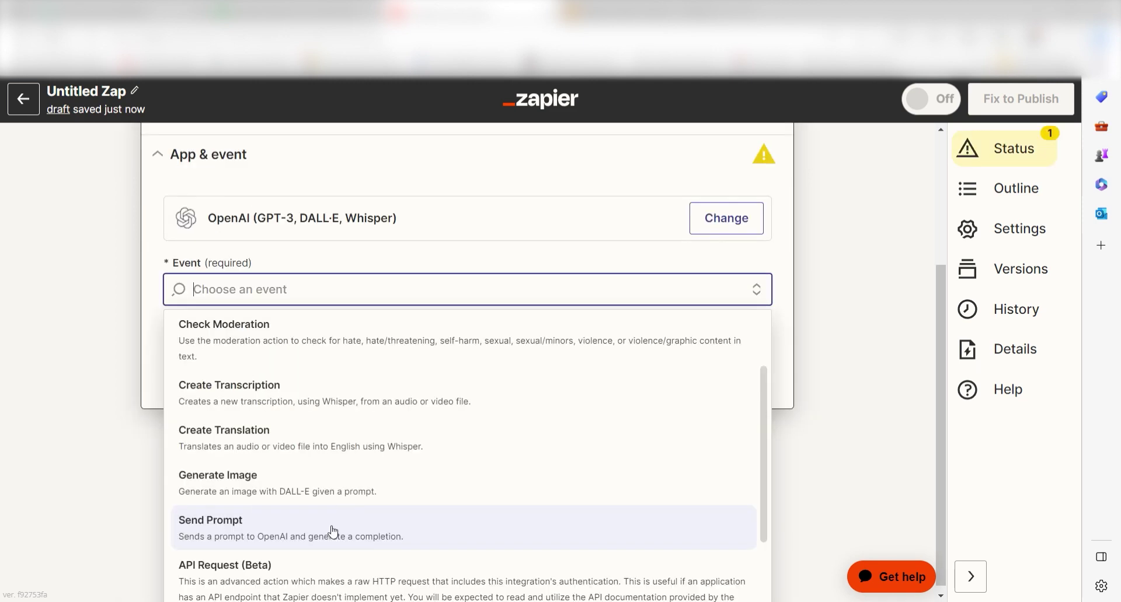
left_click(333, 531)
left_click(658, 449)
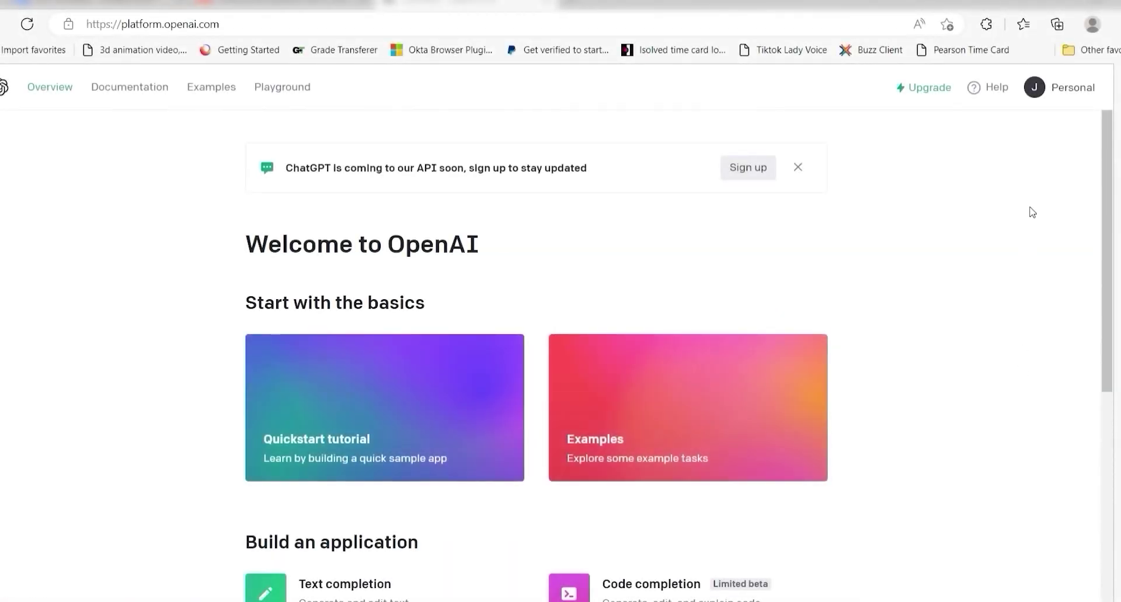
- Create a new secret key from the API keys page of the OpenAI account
left_click(1069, 87)
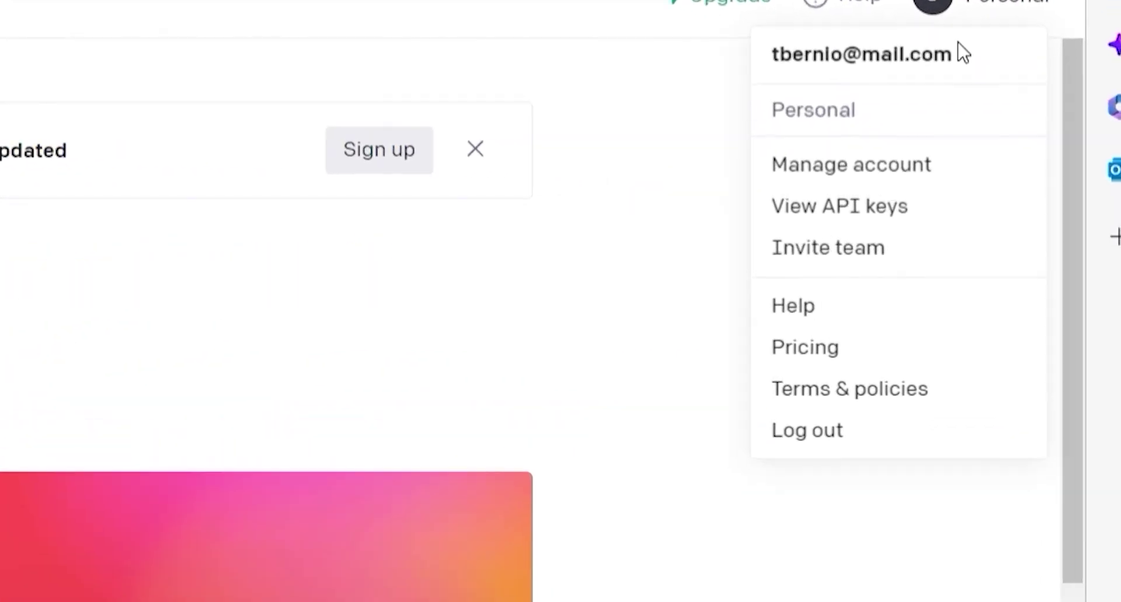
left_click(873, 207)
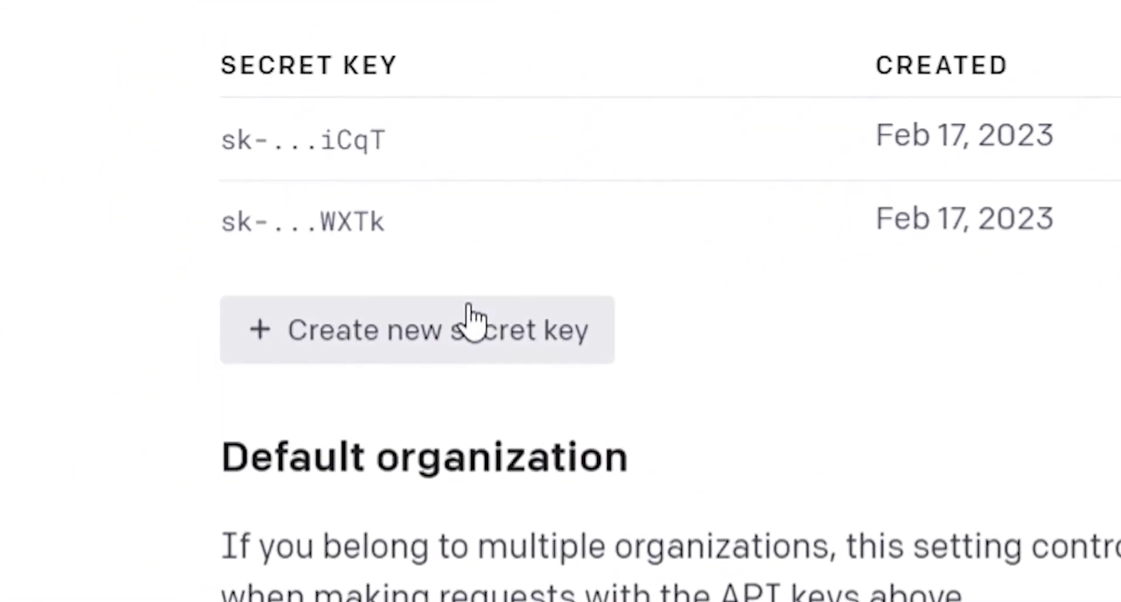
left_click(472, 318)
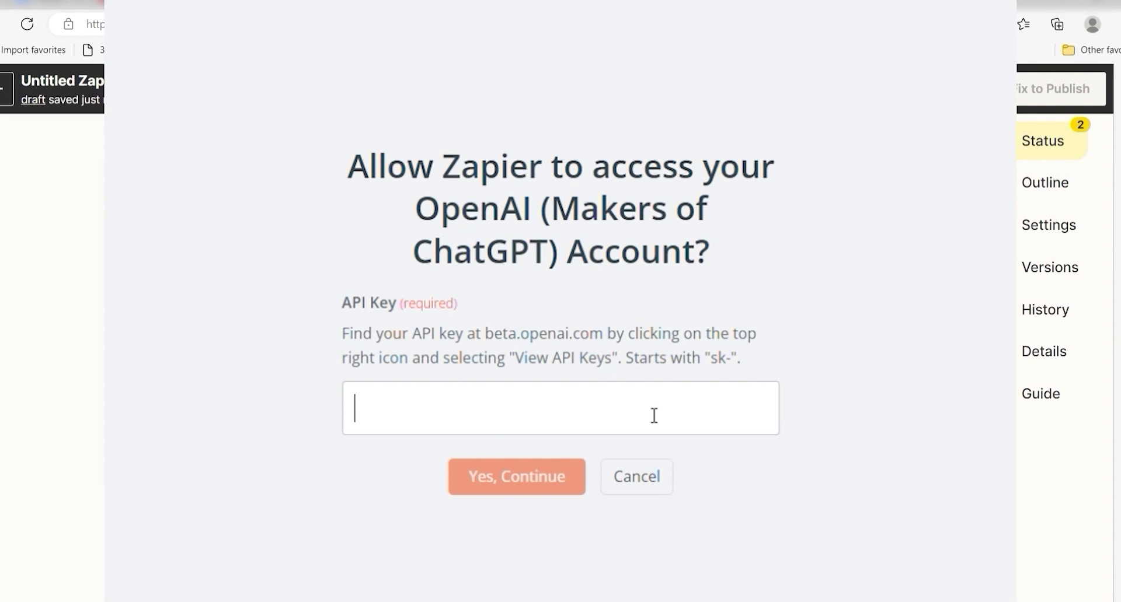
- Paste the OpenAI secret API key into Zapier's connection dialog
key("ctrl+v")
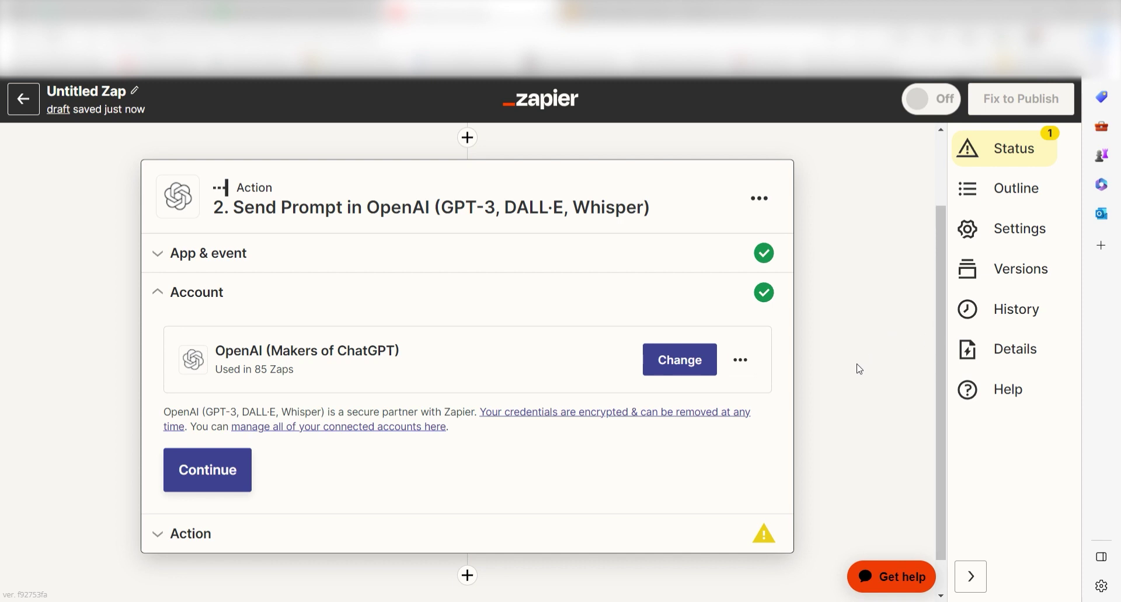
- Write the prompt 'summarize this data for me.' followed by the quoted 1. Description field
left_click(222, 492)
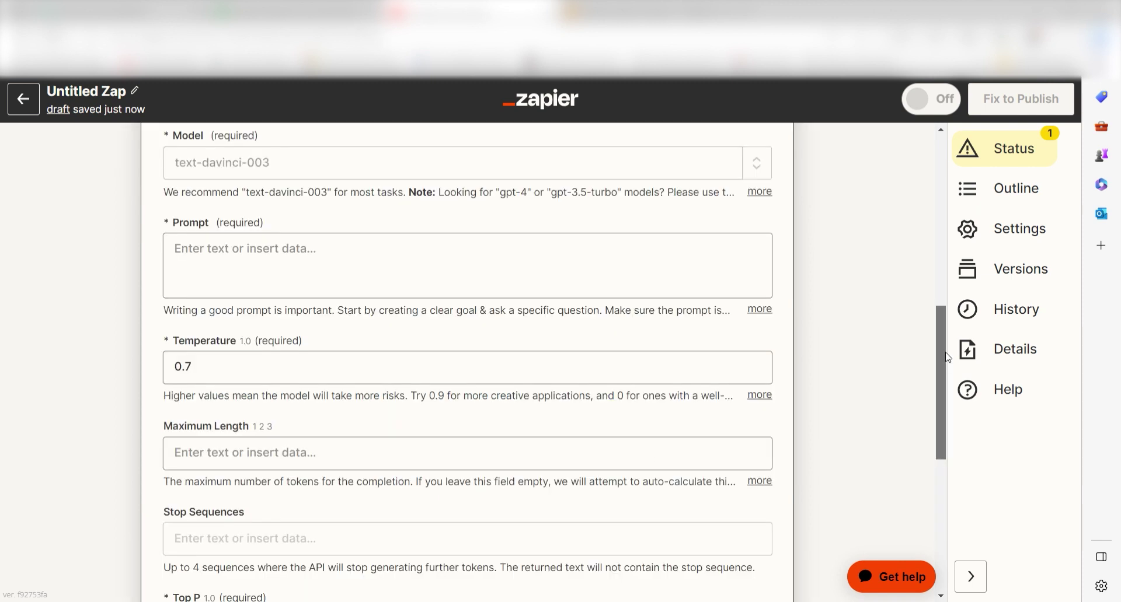
left_click(318, 256)
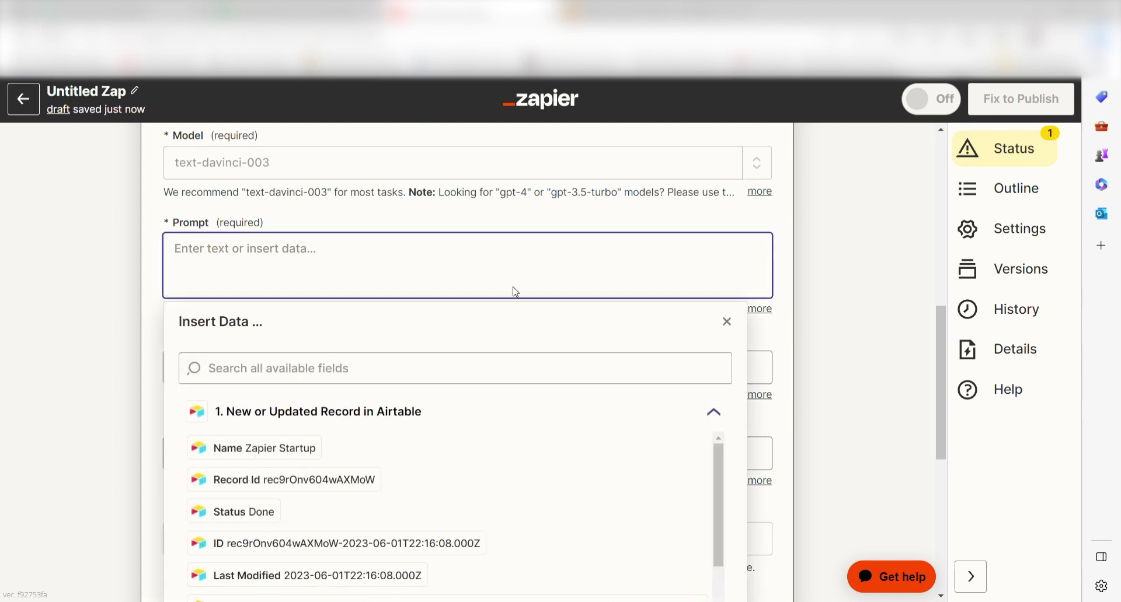
type("summarize")
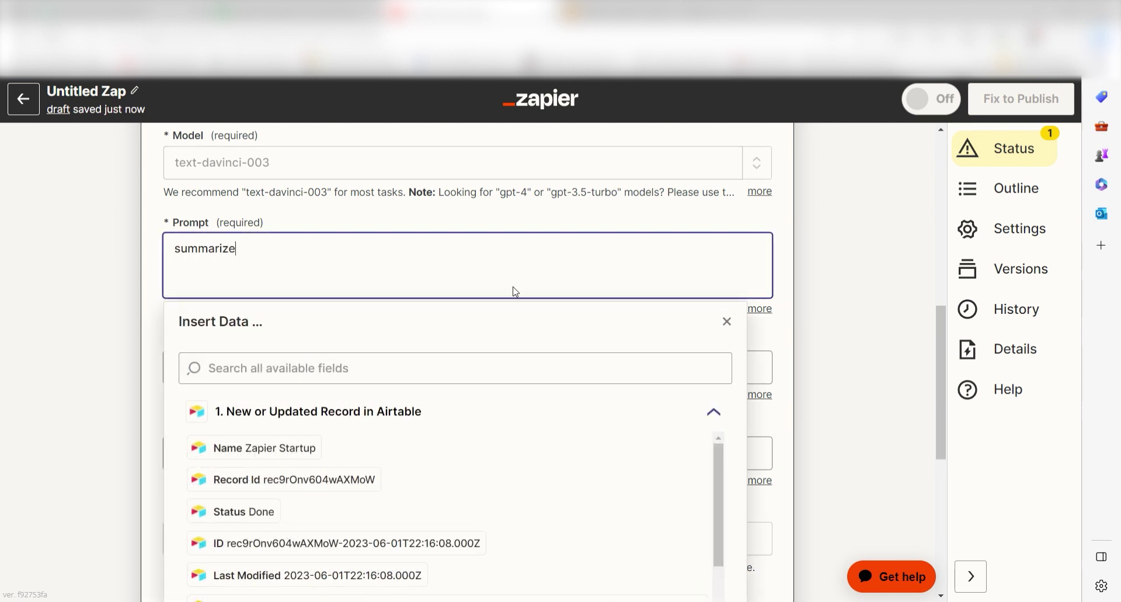
type(" this data for me.")
scroll(478, 418, "down", 5)
scroll(484, 397, "up", 2)
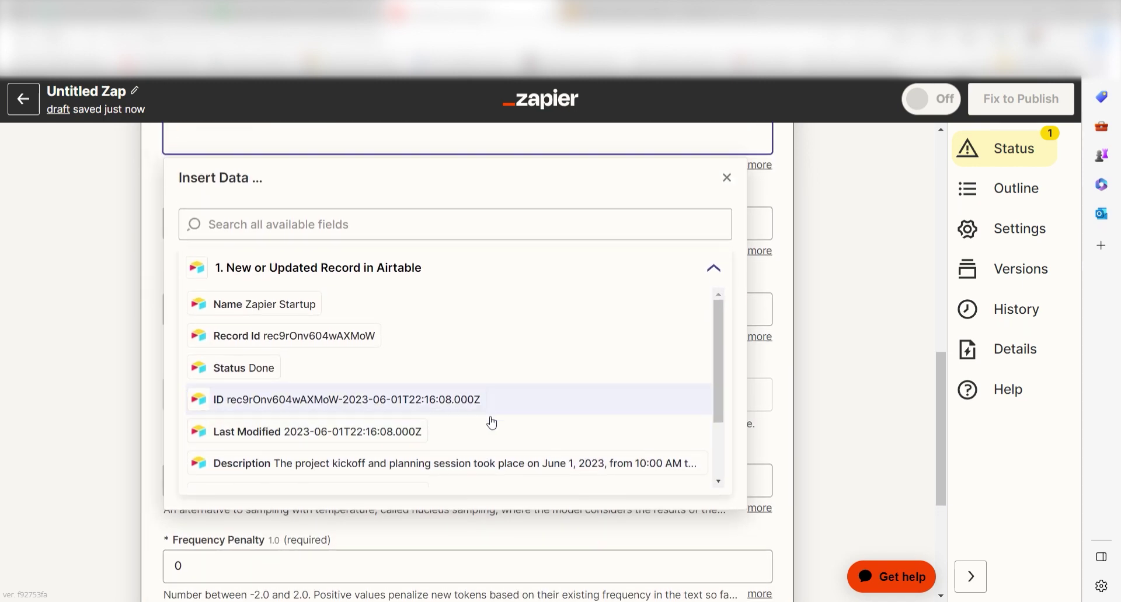
scroll(491, 423, "up", 1)
left_click(500, 533)
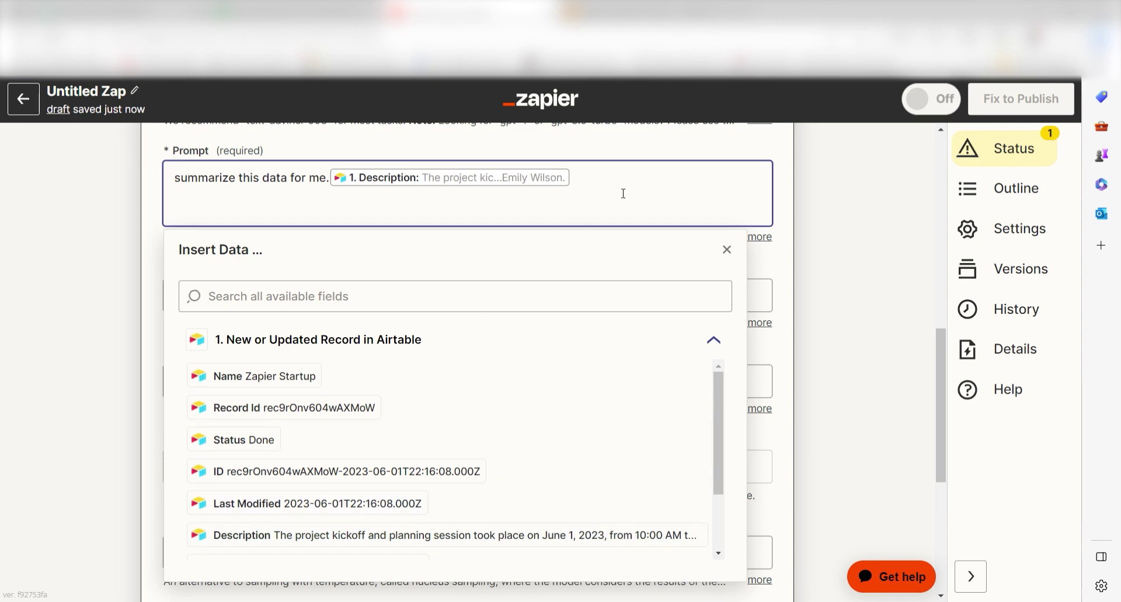
type("\"")
key("Left")
key("Left")
type("\"")
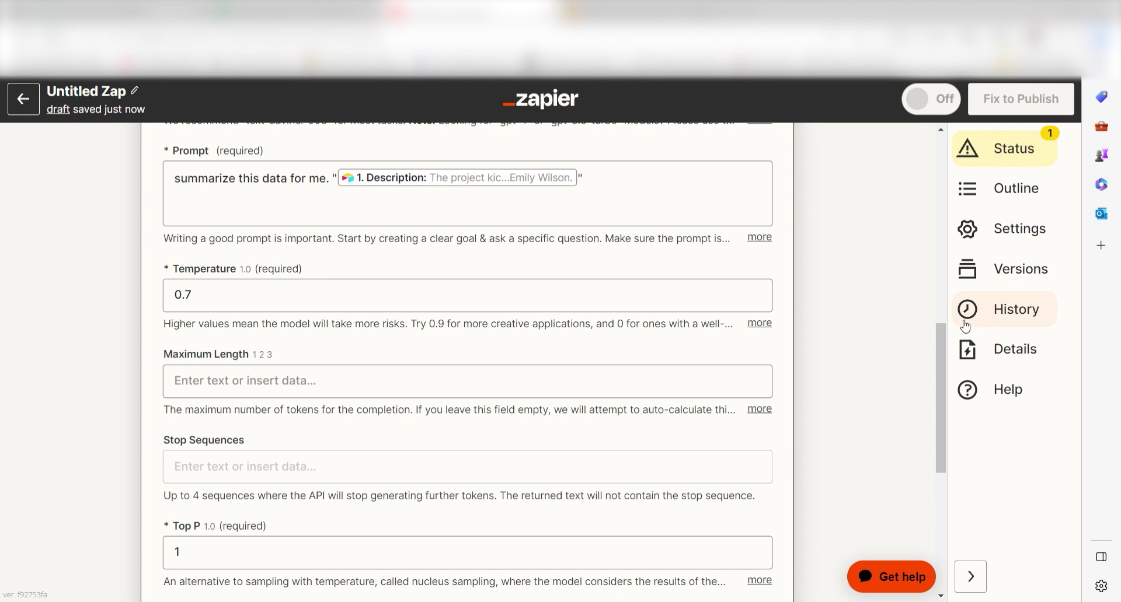
left_click_drag(944, 324, 937, 453)
- Test the OpenAI step, review its kickoff-session summary, and add a third step
left_click(369, 442)
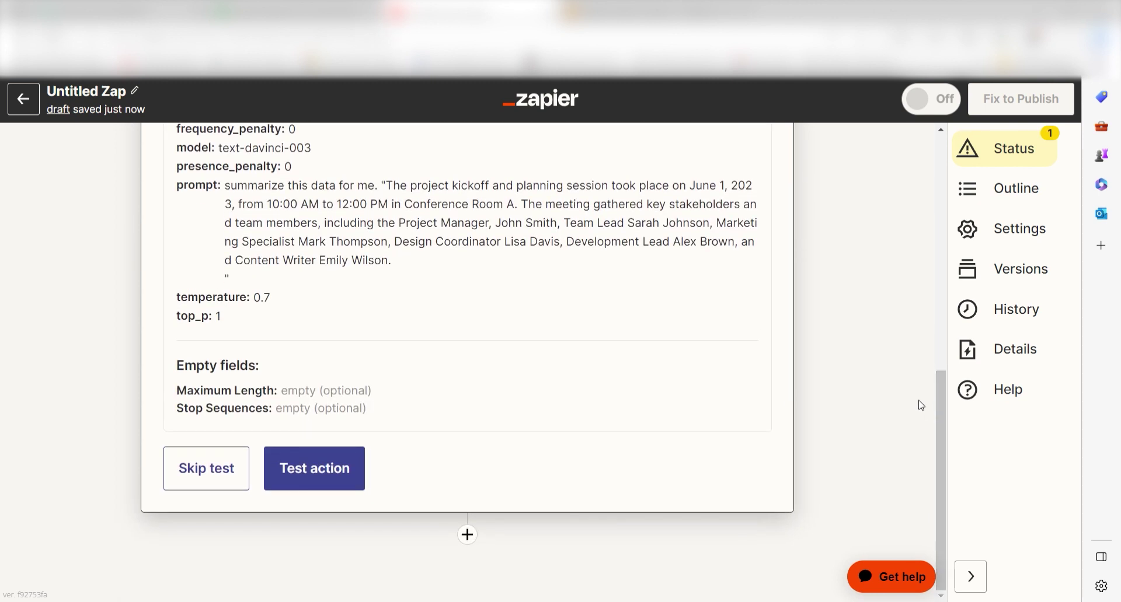
left_click(338, 481)
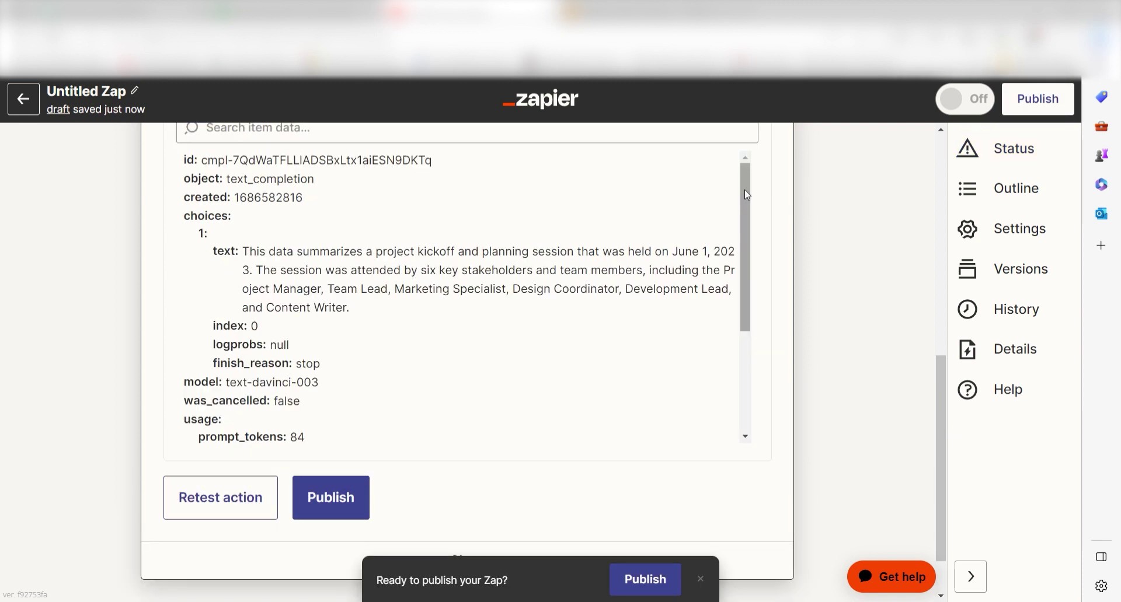
left_click_drag(747, 195, 754, 300)
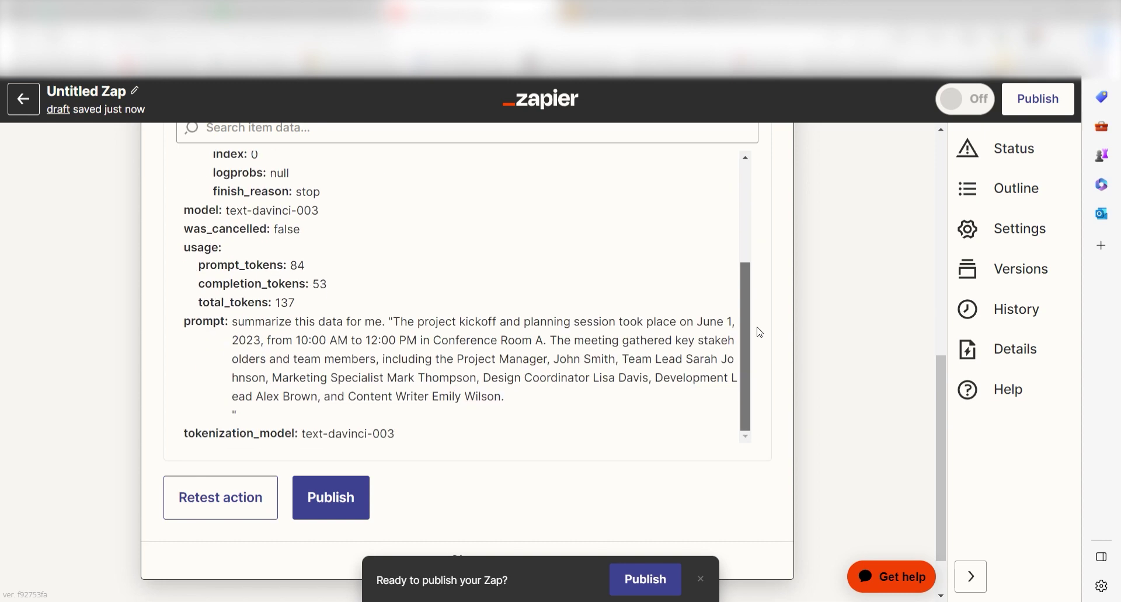
scroll(930, 365, "down", 2)
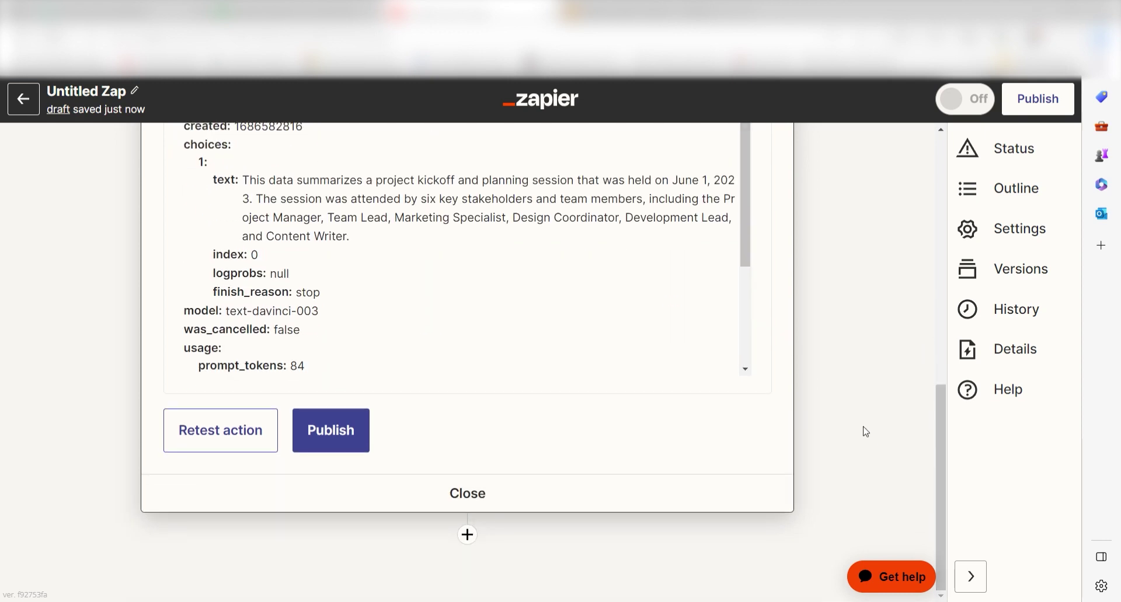
left_click(467, 535)
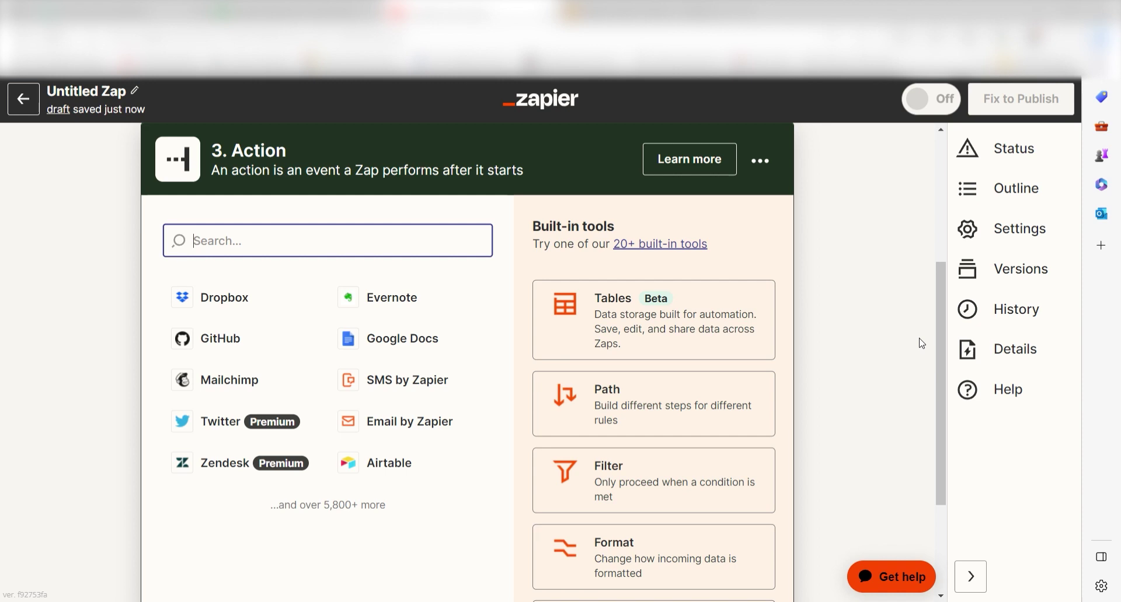
- Set step 3 to Google Docs' Append Text to Document event
type("google docs")
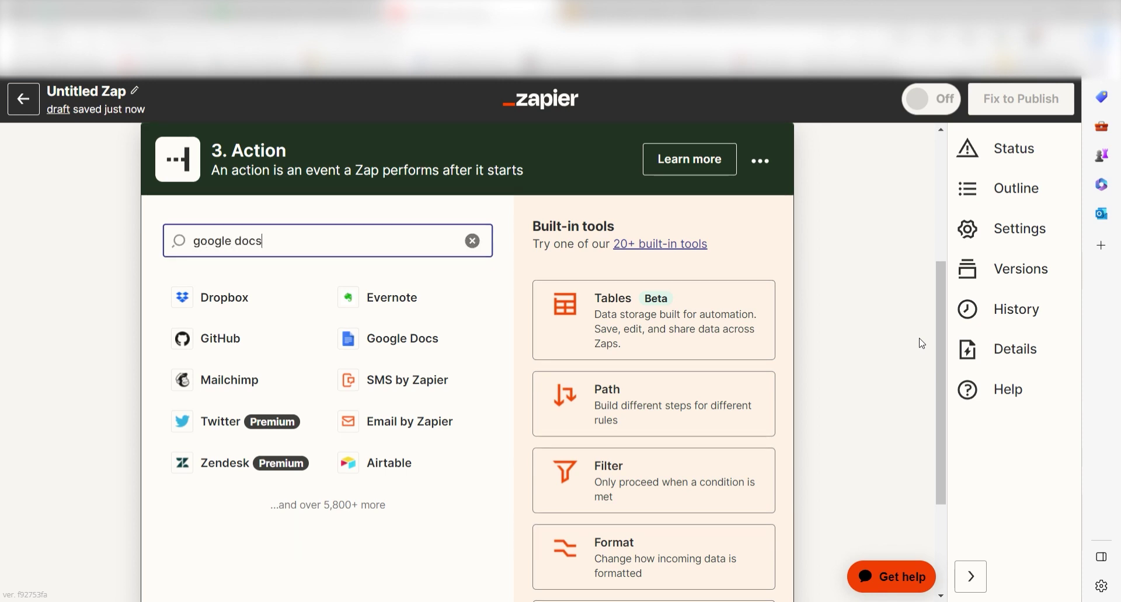
left_click(415, 297)
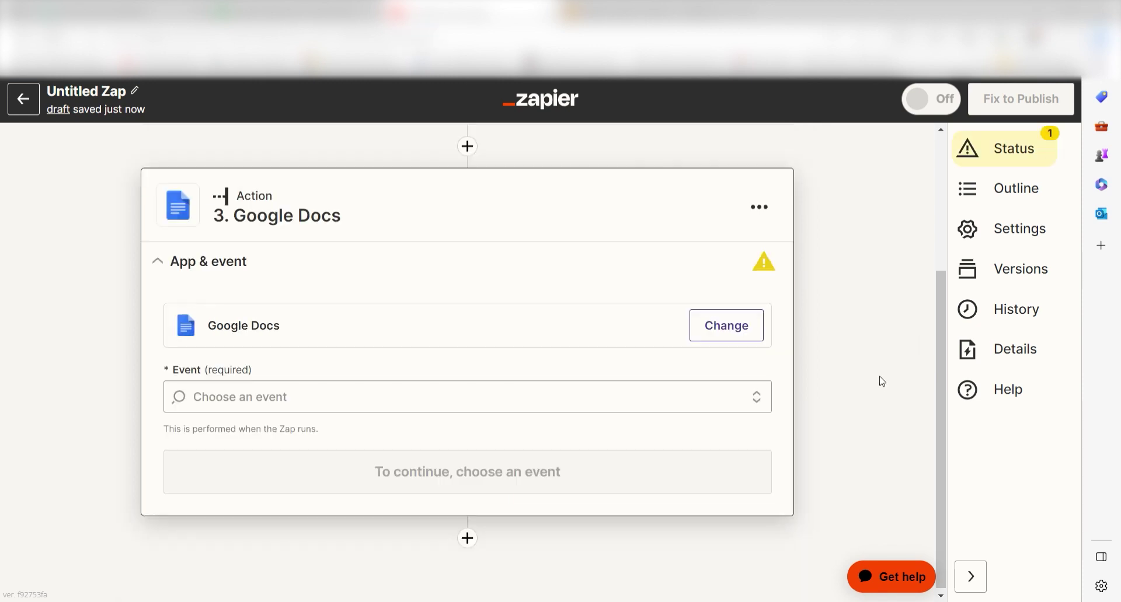
left_click(755, 396)
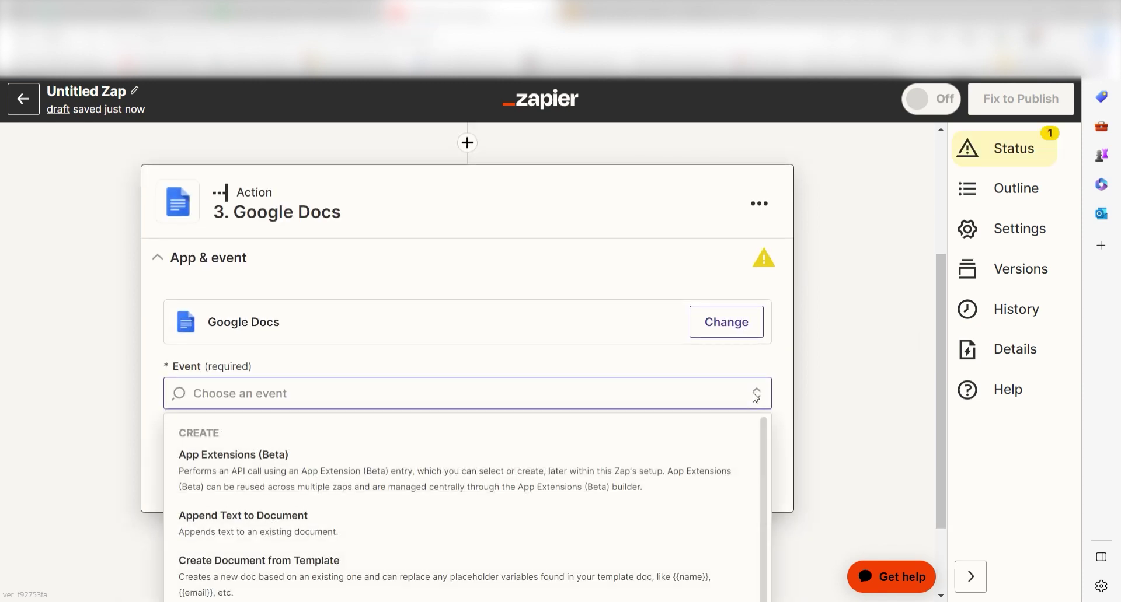
left_click(451, 527)
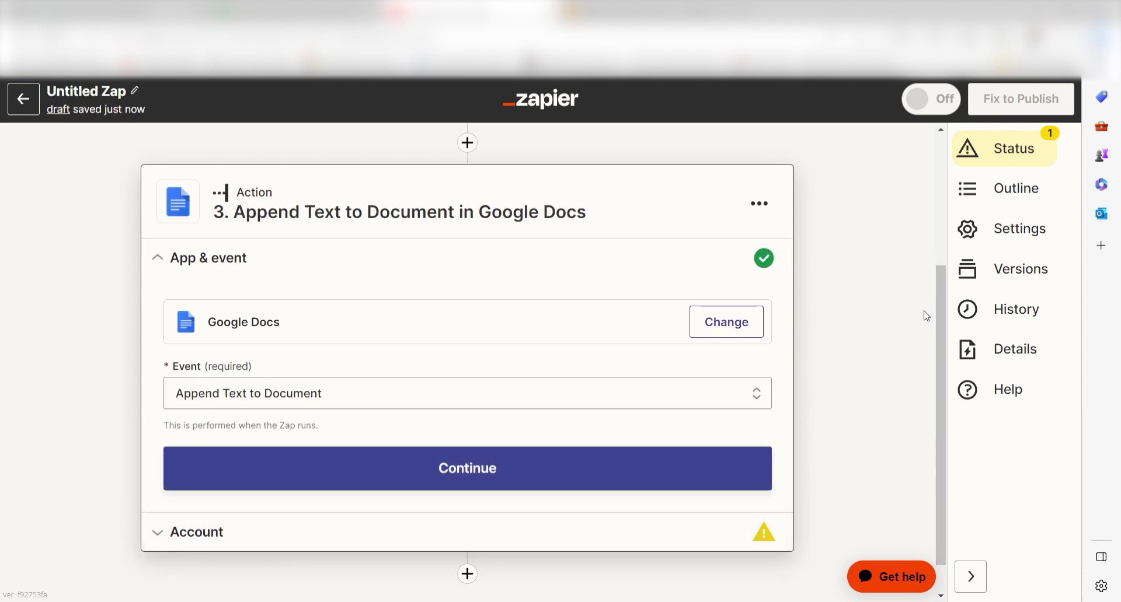
left_click(751, 446)
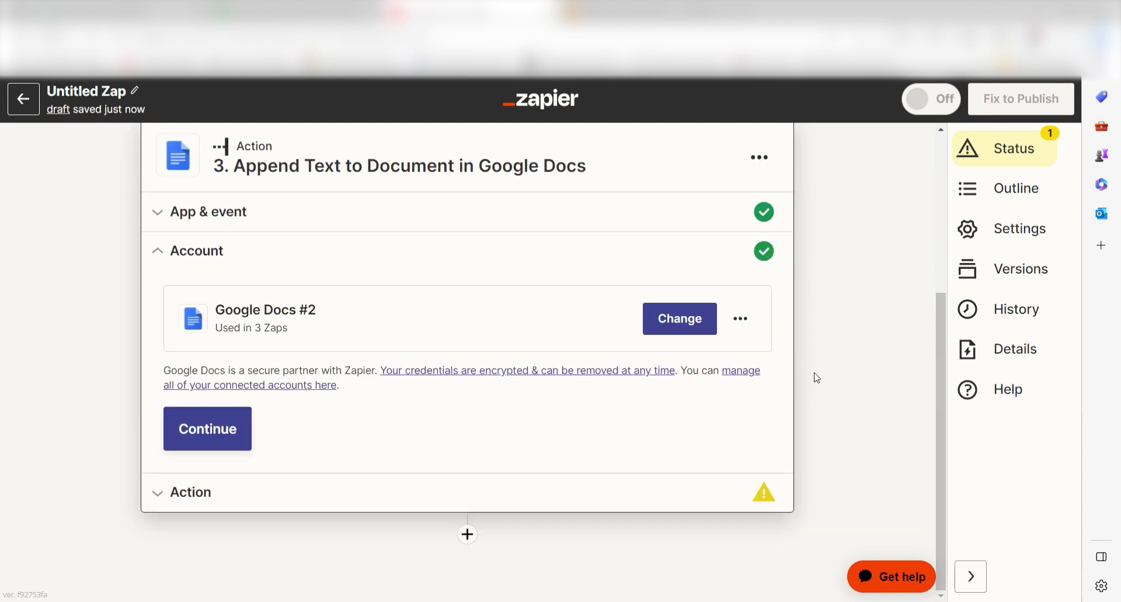
- Target the 'Airtable to GPT new or updated records' document and append the 2. Response field
left_click(234, 429)
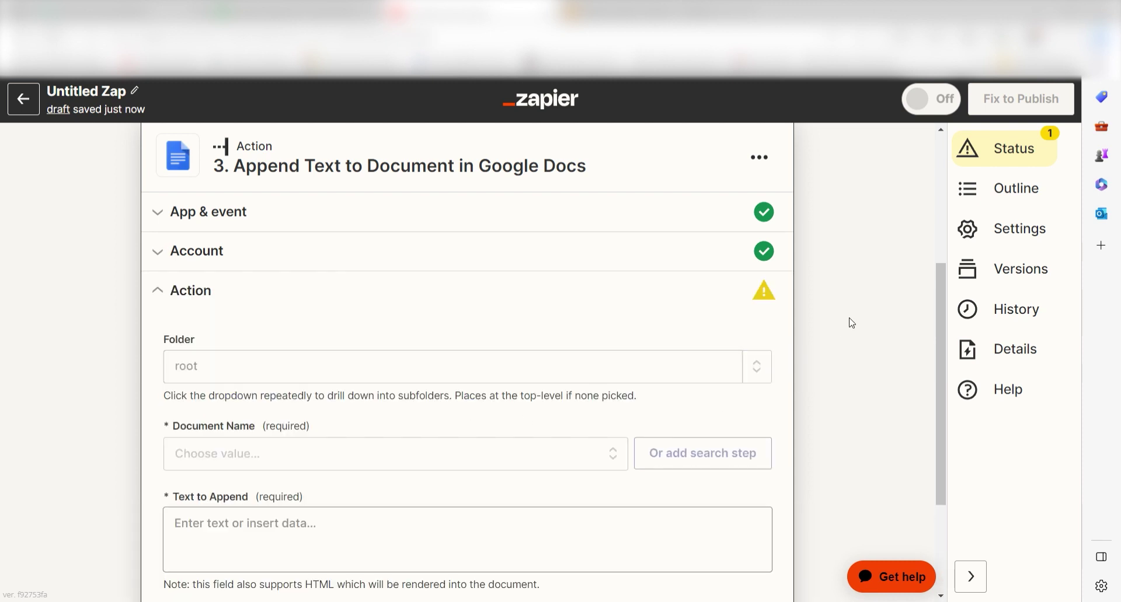
left_click_drag(938, 282, 940, 359)
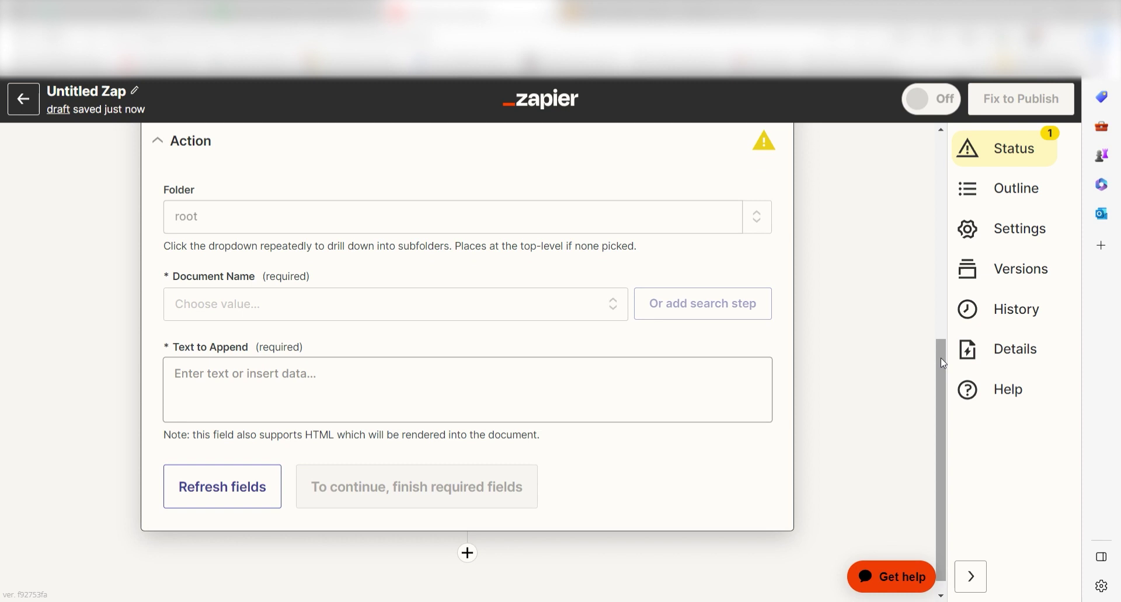
left_click(500, 308)
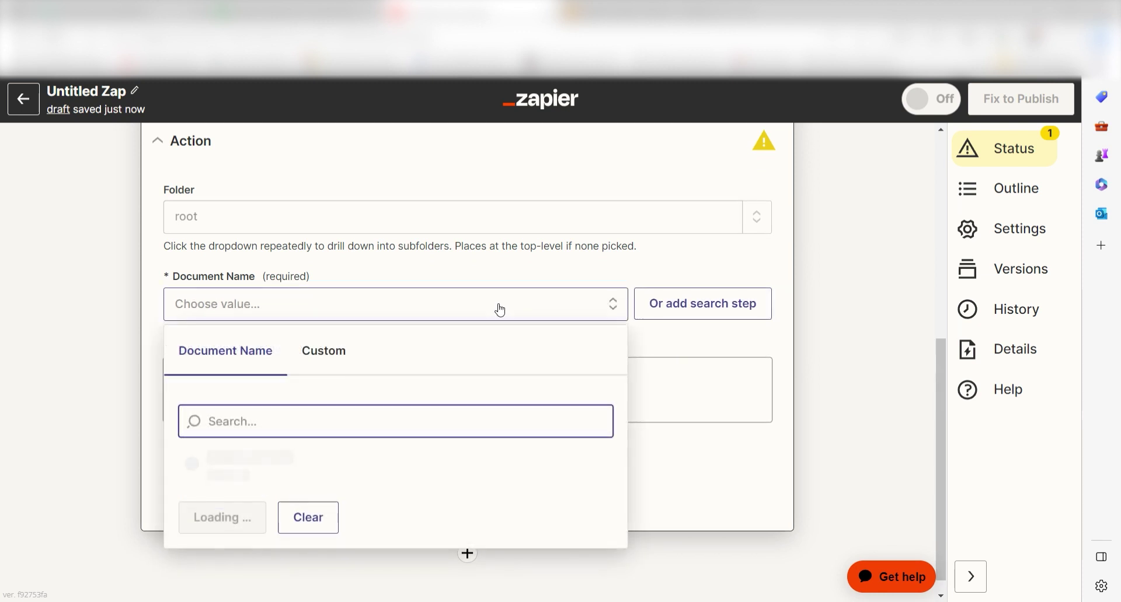
left_click(430, 473)
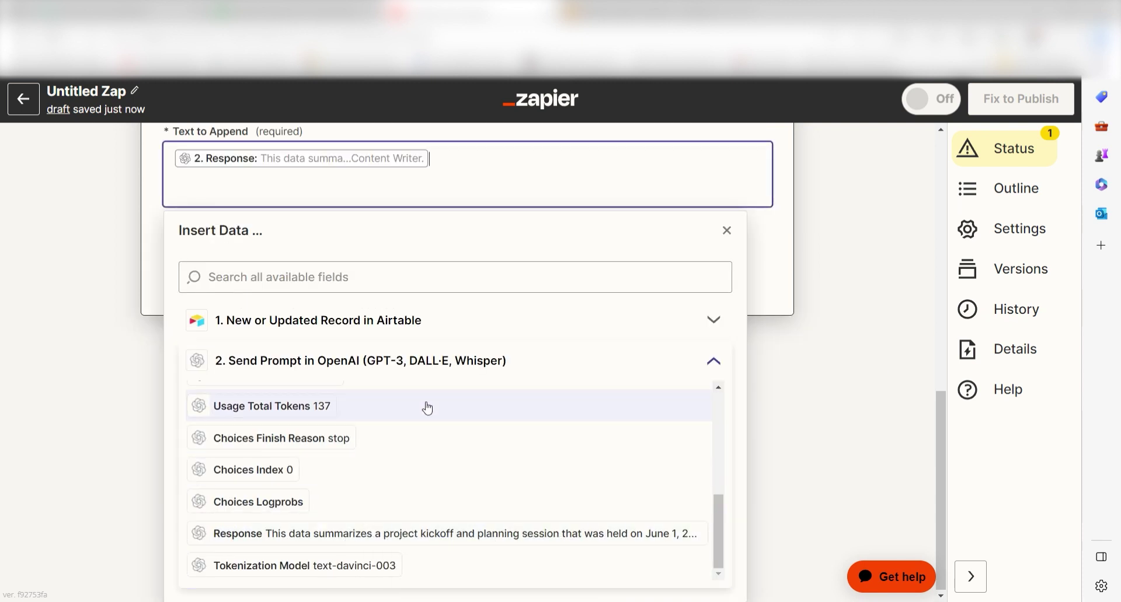
left_click(895, 361)
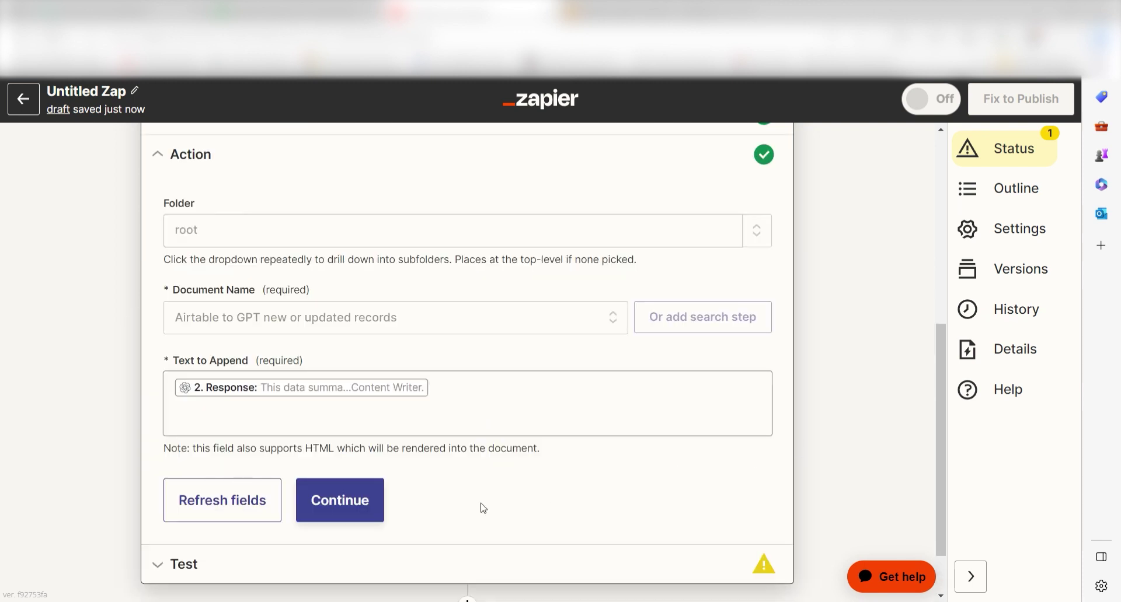
- Test the Google Docs action so the kickoff summary is appended to the document
left_click(365, 509)
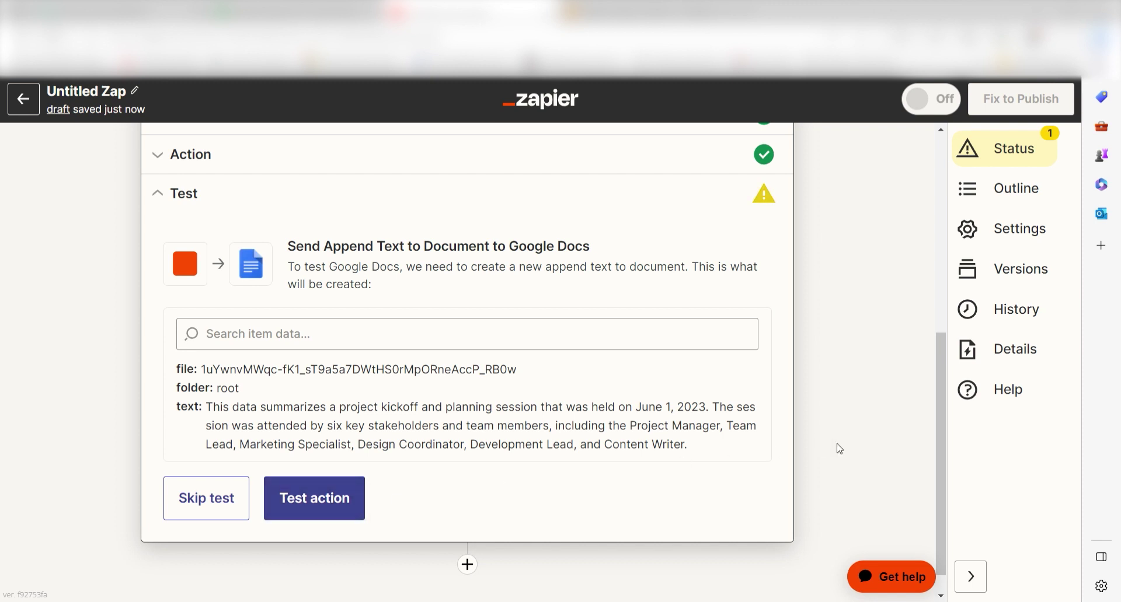
left_click(349, 506)
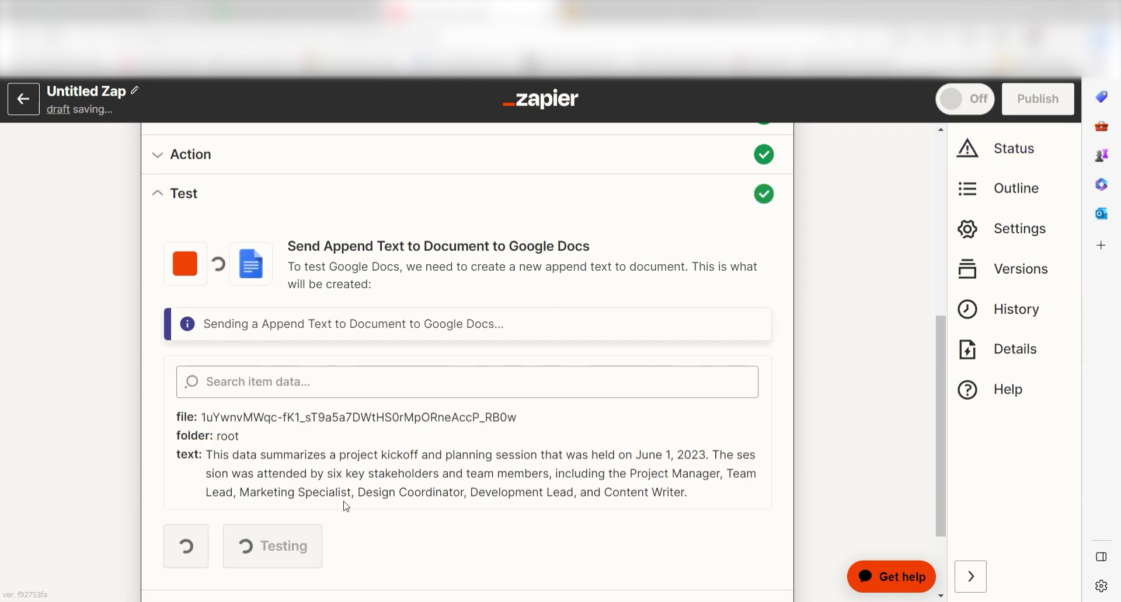
left_click_drag(939, 360, 942, 393)
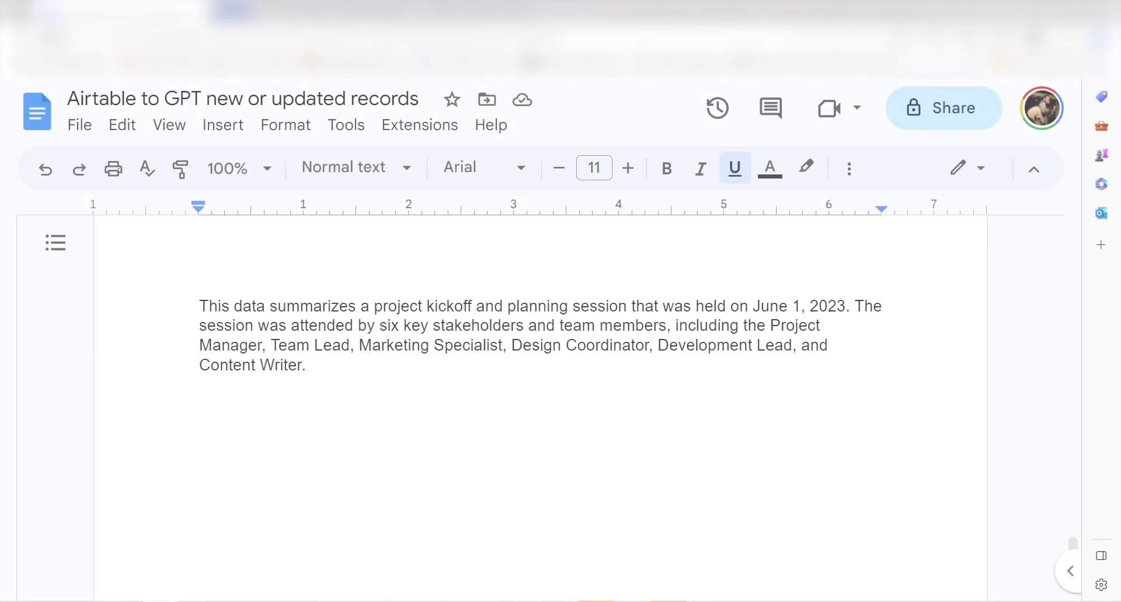